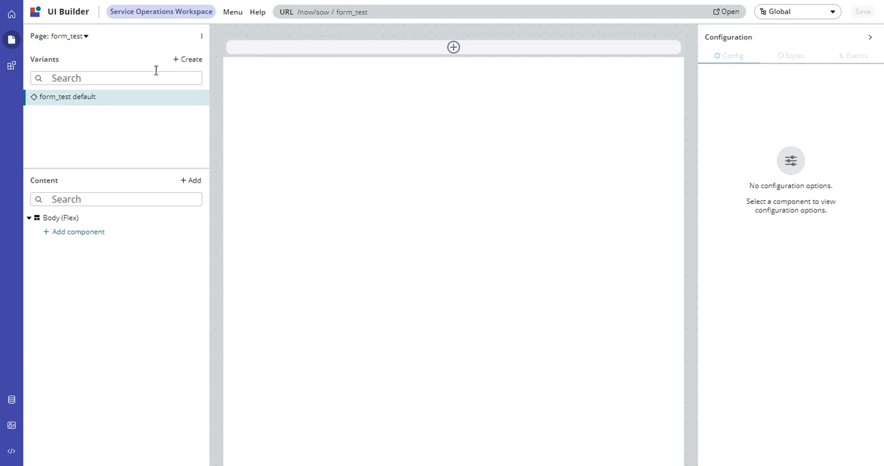
Add a Form component to the page and choose the Record form preset.
click(76, 231)
click(312, 153)
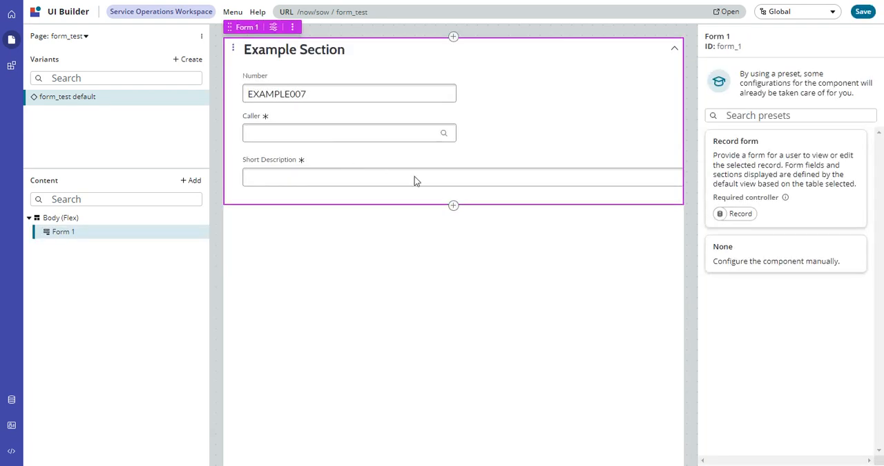
click(741, 215)
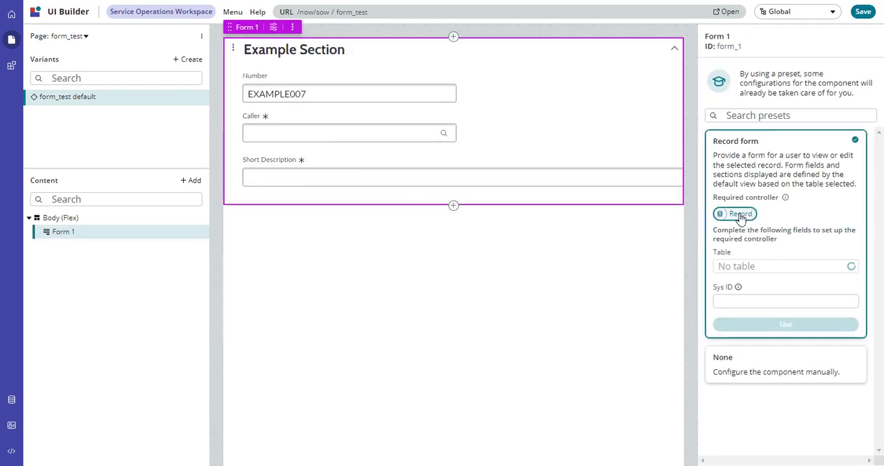
Replace the preset's placeholder table with Incident.
click(768, 266)
drag(819, 267, 715, 266)
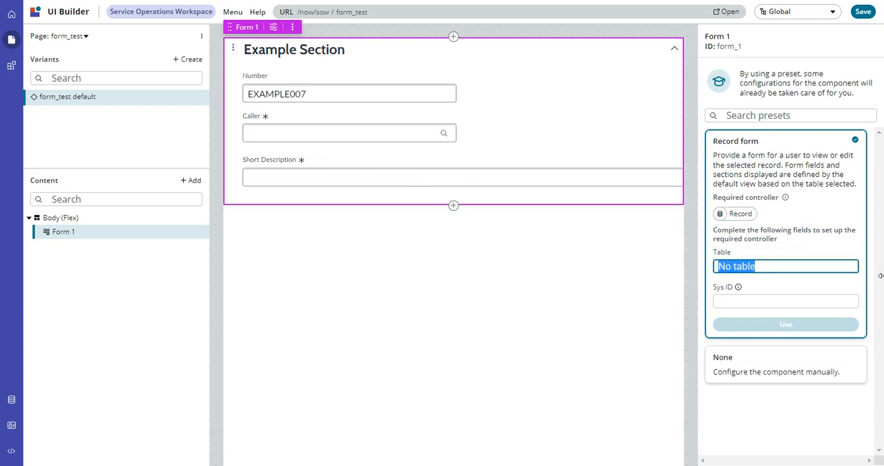
text(inciden)
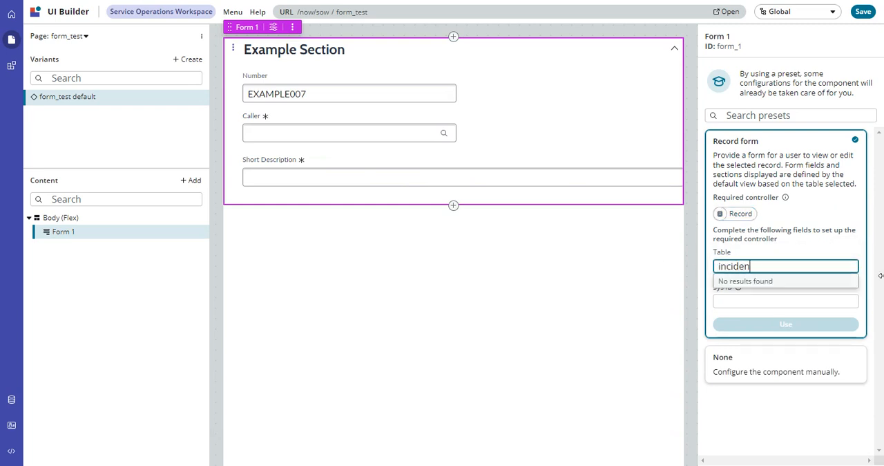
text(t)
click(737, 280)
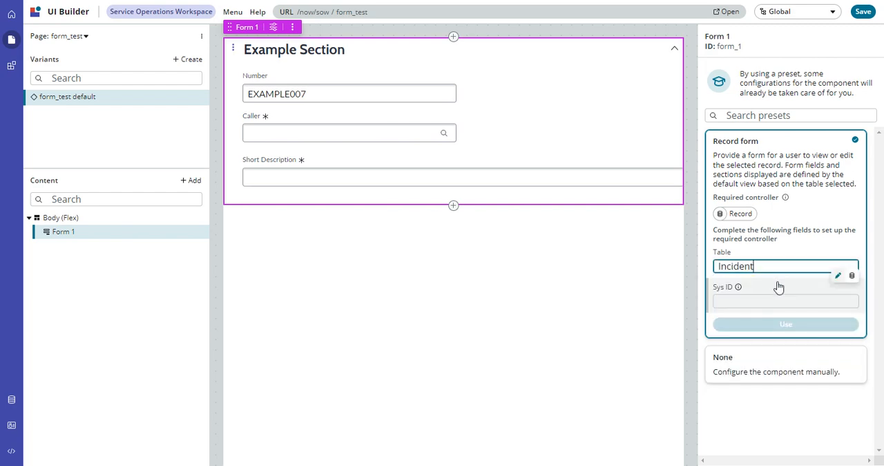
click(785, 300)
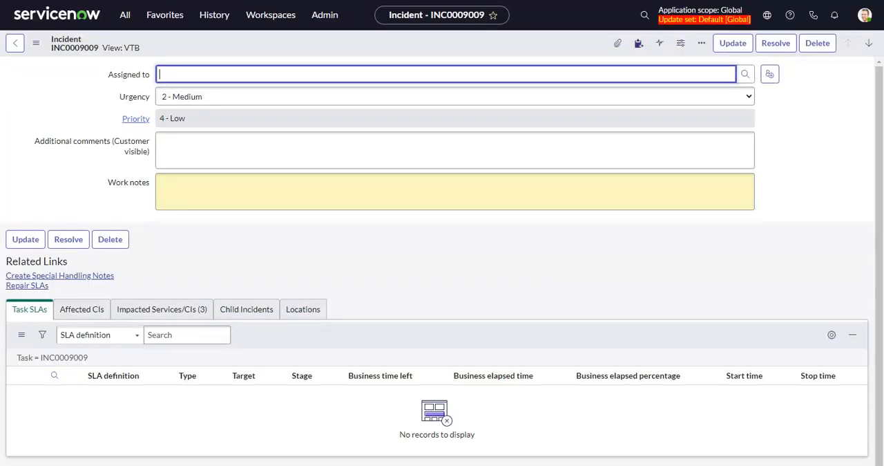
Copy incident INC0009009's sys_id from its additional actions menu.
click(36, 43)
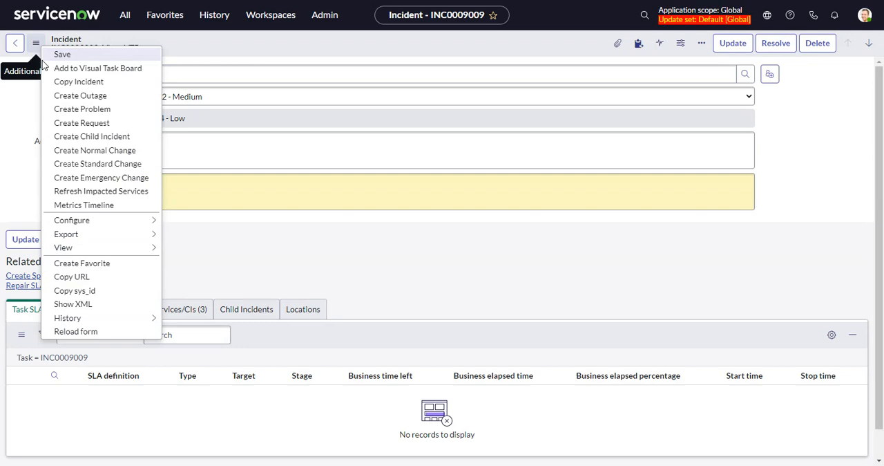
click(76, 290)
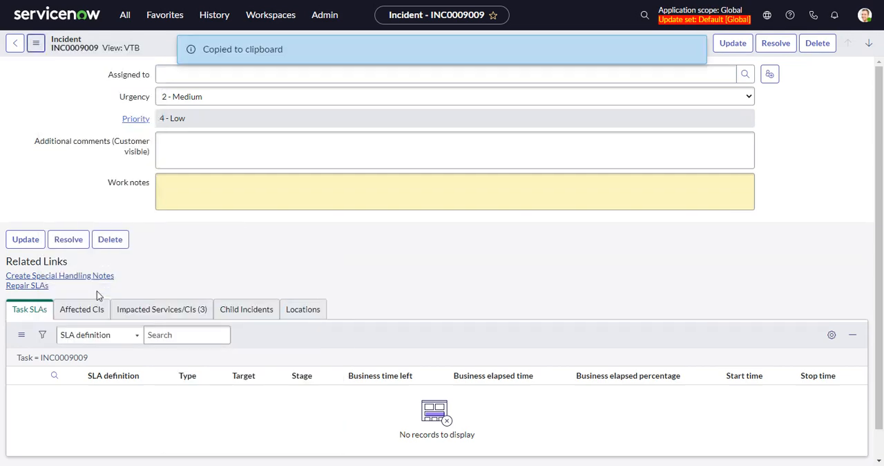
Paste the sys_id into Sys ID and apply the preset so the form shows INC0009009.
key(ctrl+Tab)
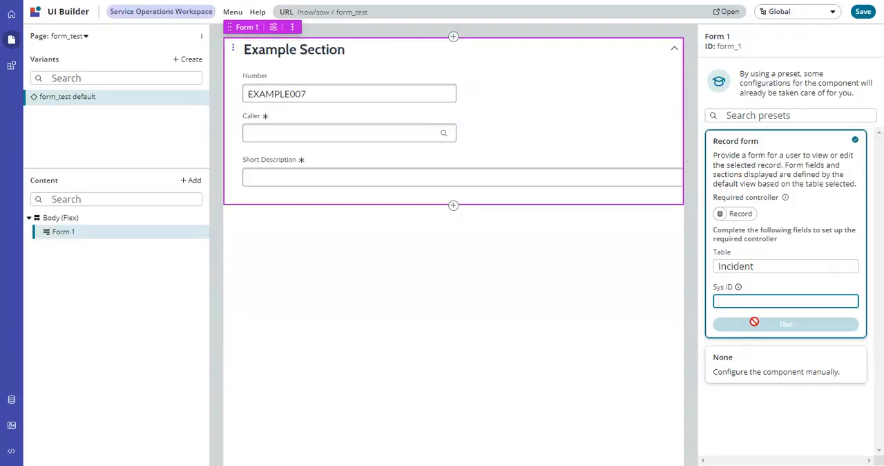
key(ctrl+v)
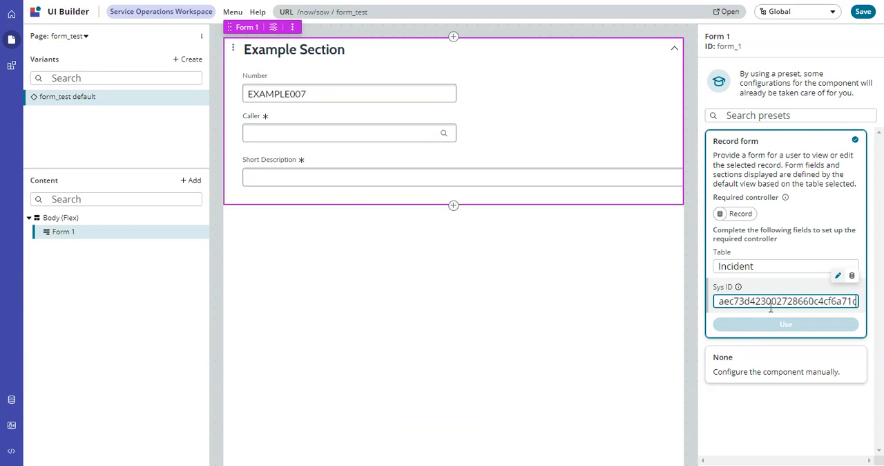
click(807, 332)
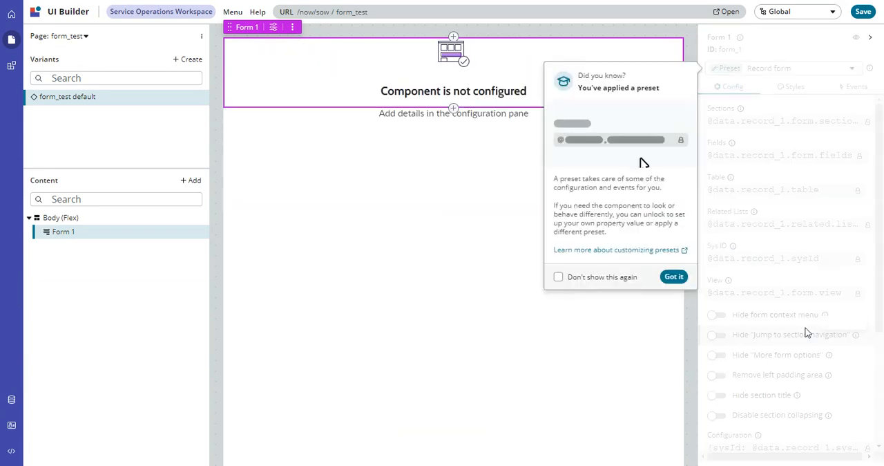
click(673, 276)
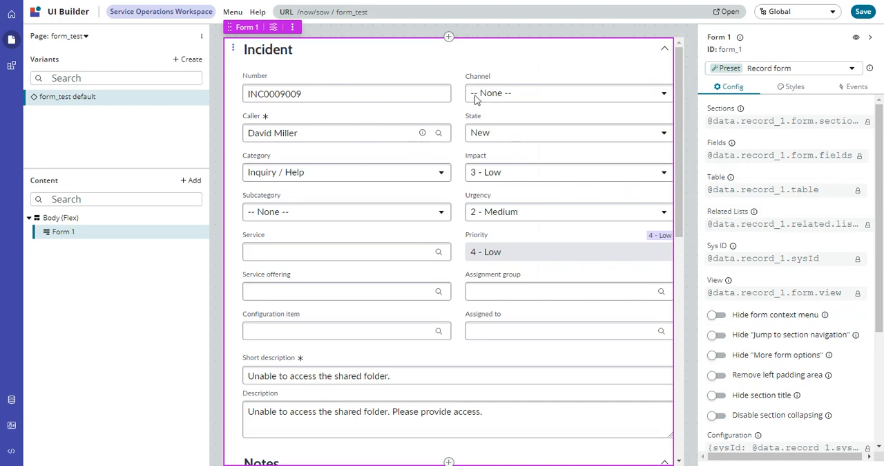
scroll(777, 214, down, 3)
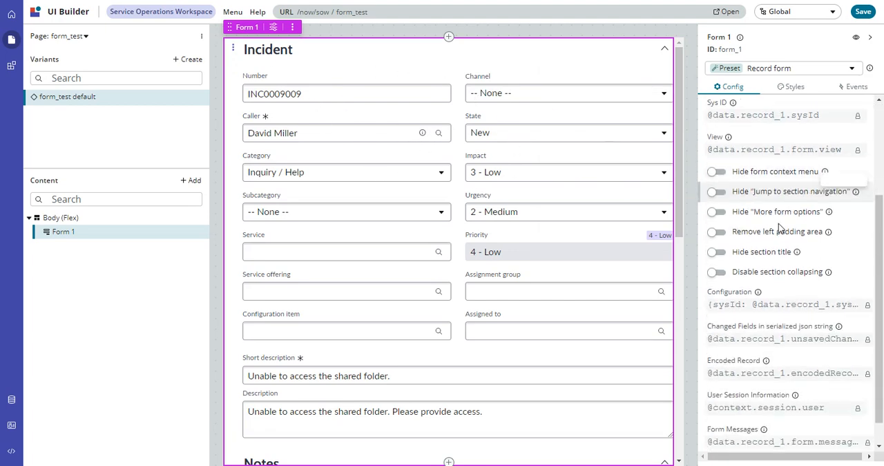
scroll(777, 214, up, 3)
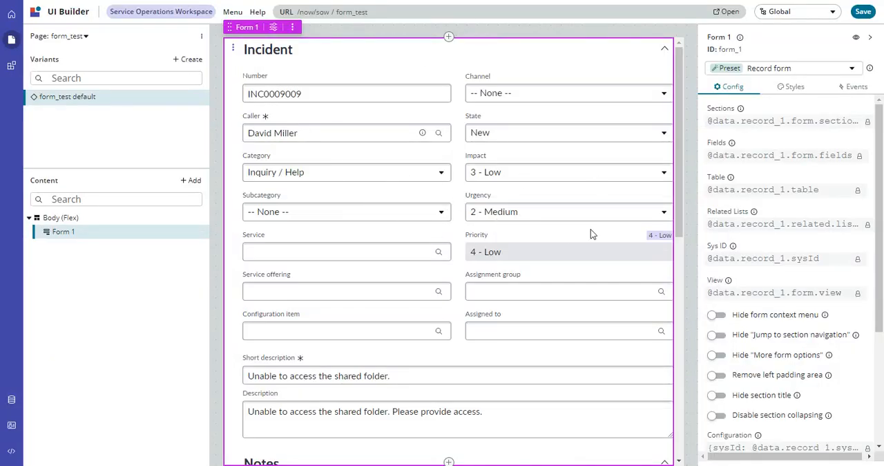
Unlock the form's View property, set it to the static value vtb, and save the page.
click(859, 296)
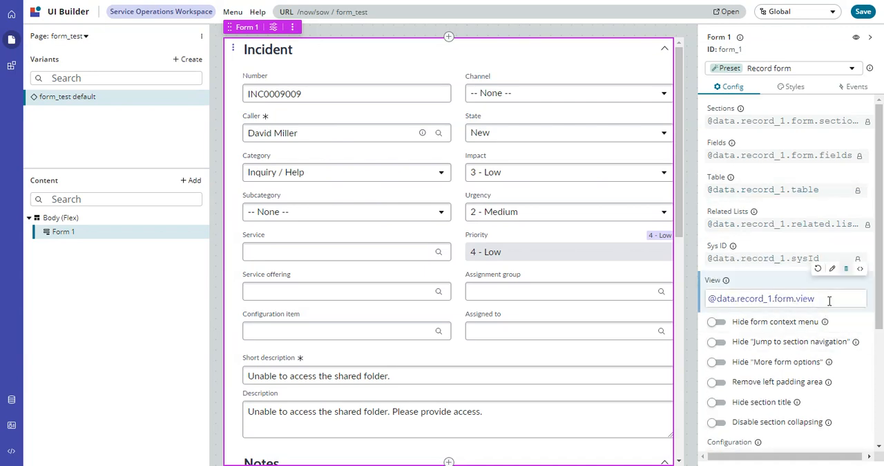
double_click(792, 299)
text(y)
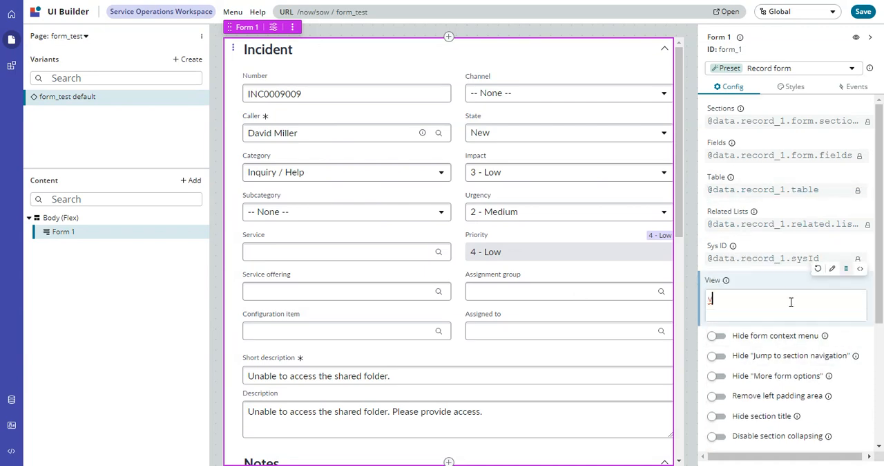
key(Return)
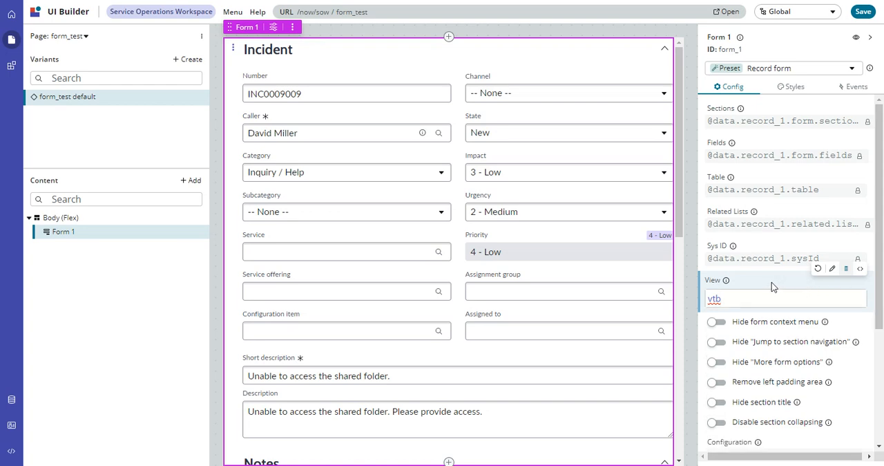
click(864, 11)
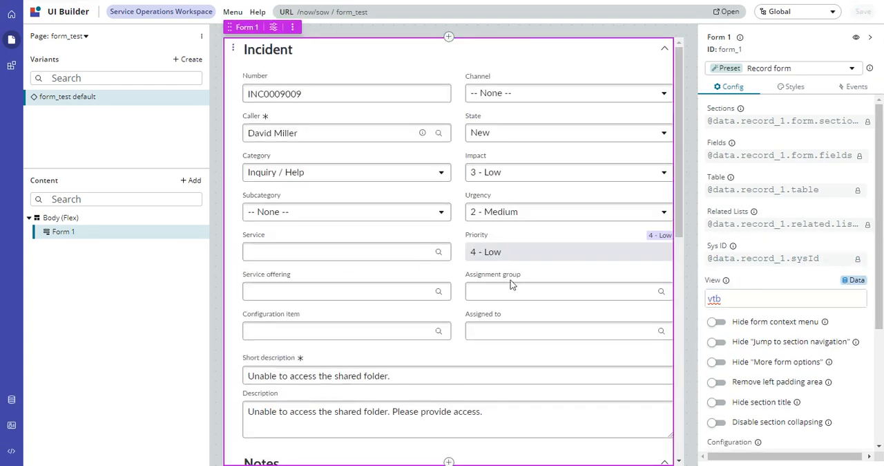
double_click(714, 298)
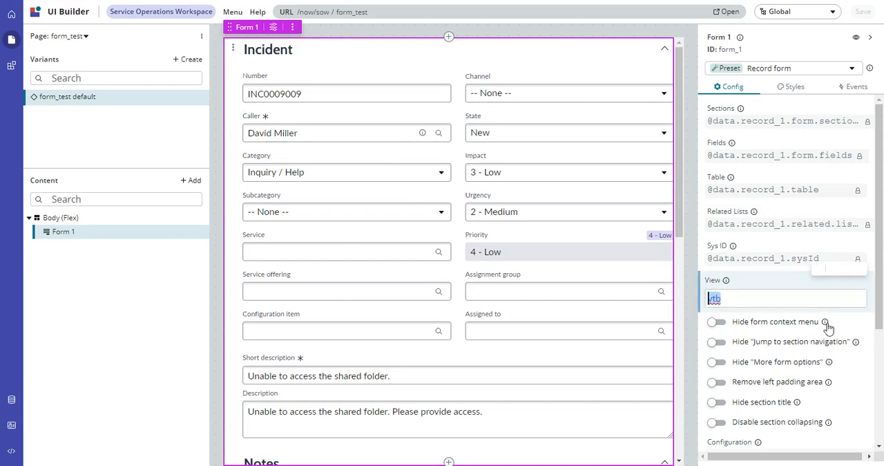
key(BackSpace)
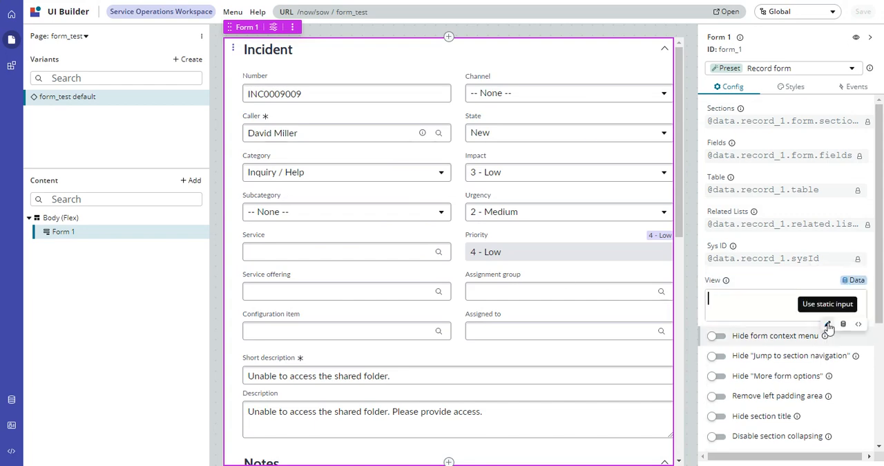
click(828, 325)
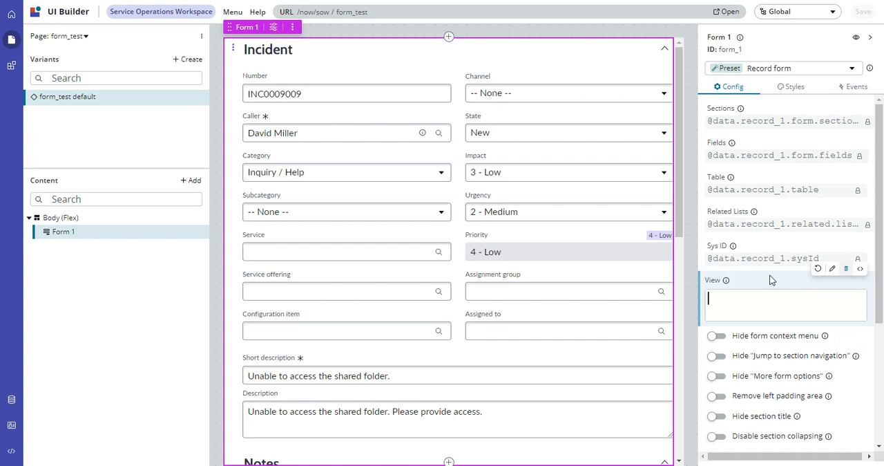
text(@data.record_1.form.view)
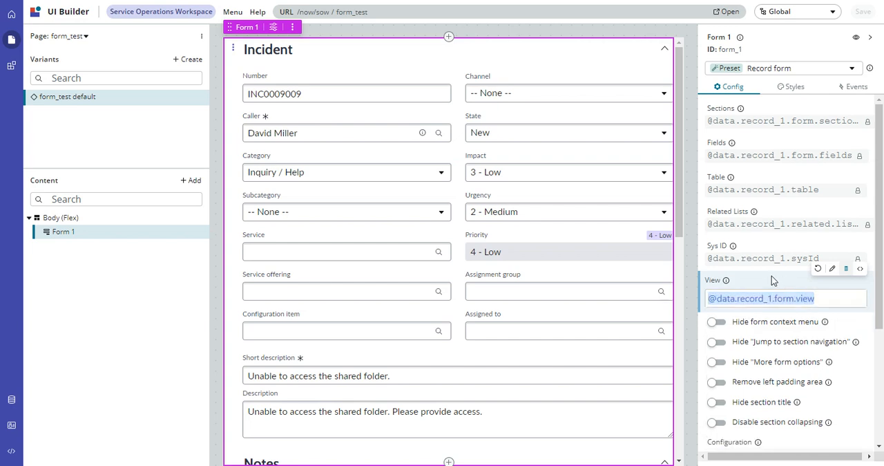
click(822, 298)
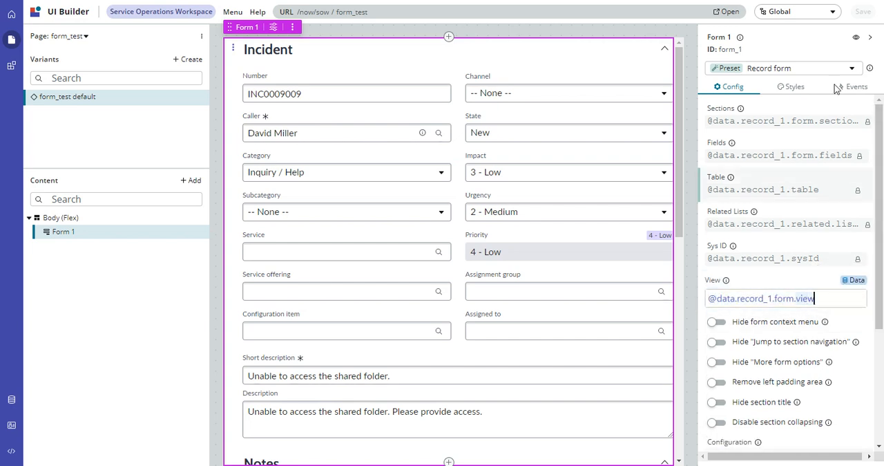
click(863, 11)
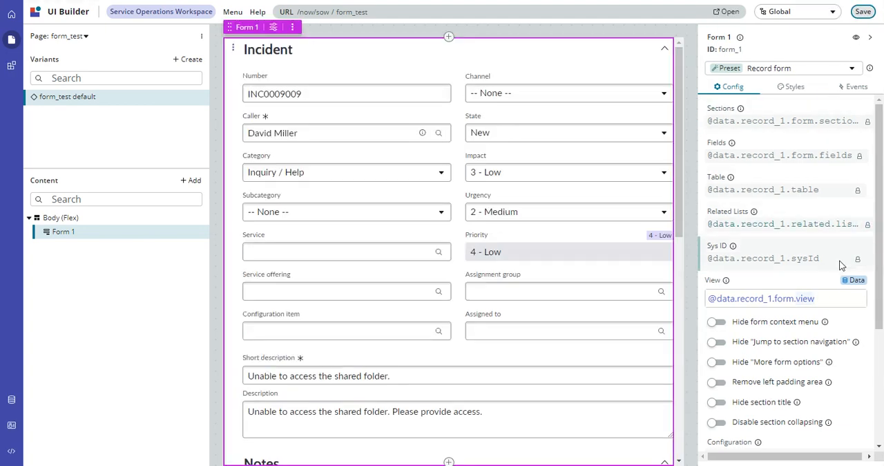
click(712, 299)
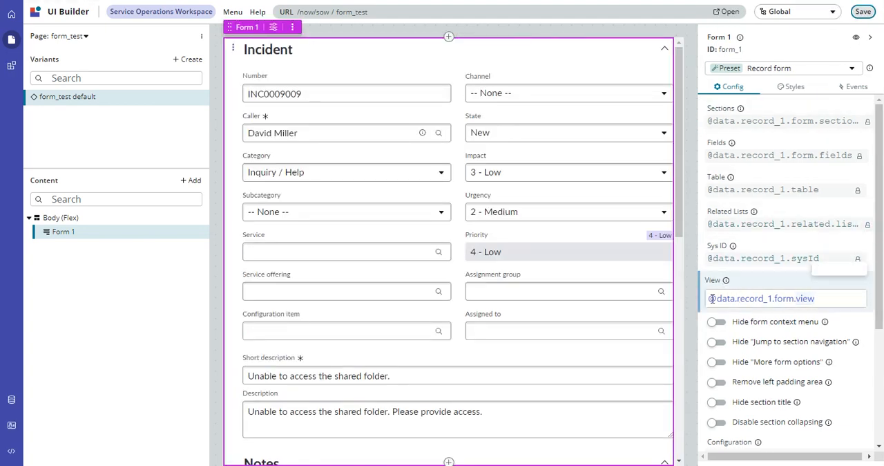
click(121, 279)
Select the Record 1 data resource and its 'default view' View value for replacement.
click(12, 398)
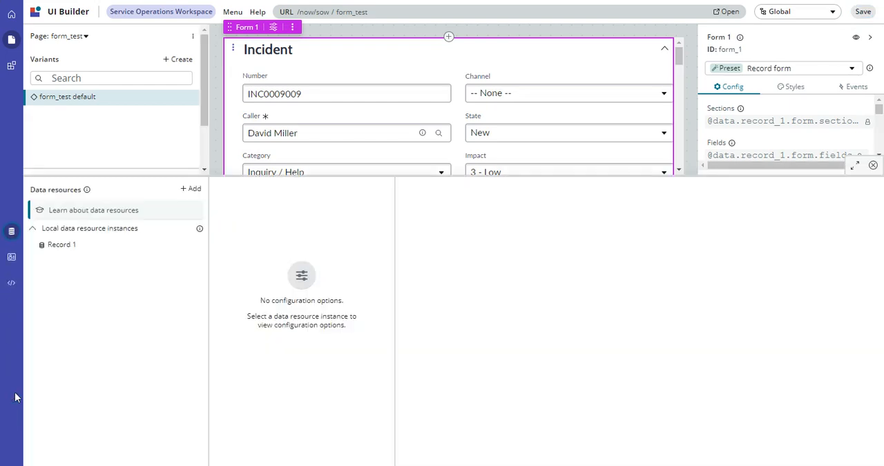
click(61, 245)
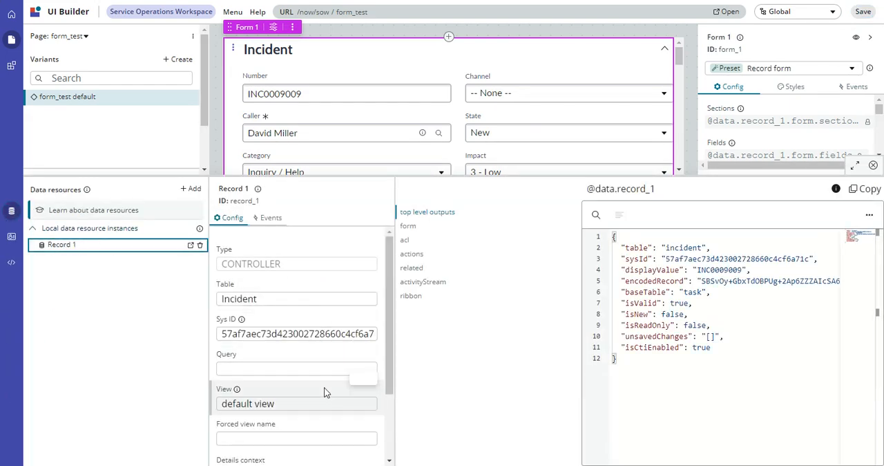
scroll(297, 346, down, 2)
double_click(248, 345)
click(157, 337)
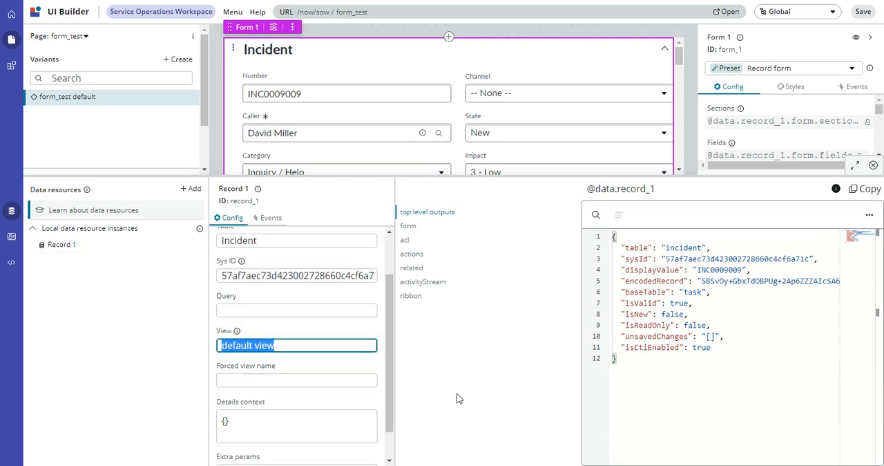
text(vtb)
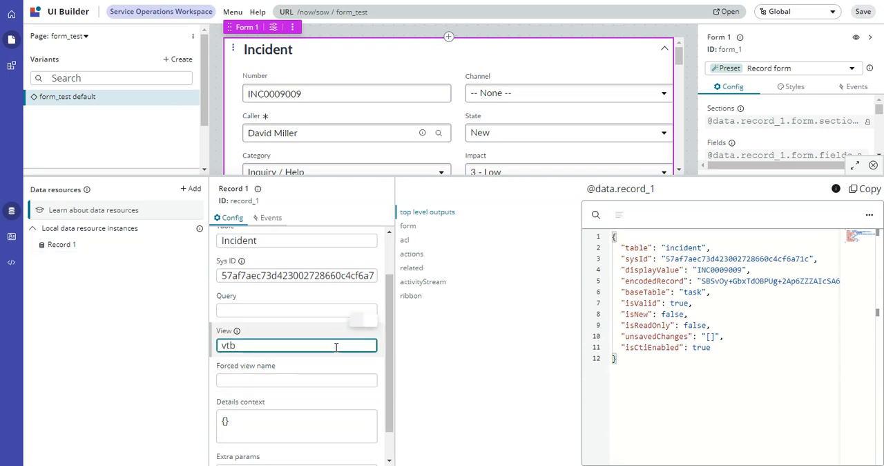
Commit vtb as Record 1's view, save the page, and close the data panel.
click(156, 325)
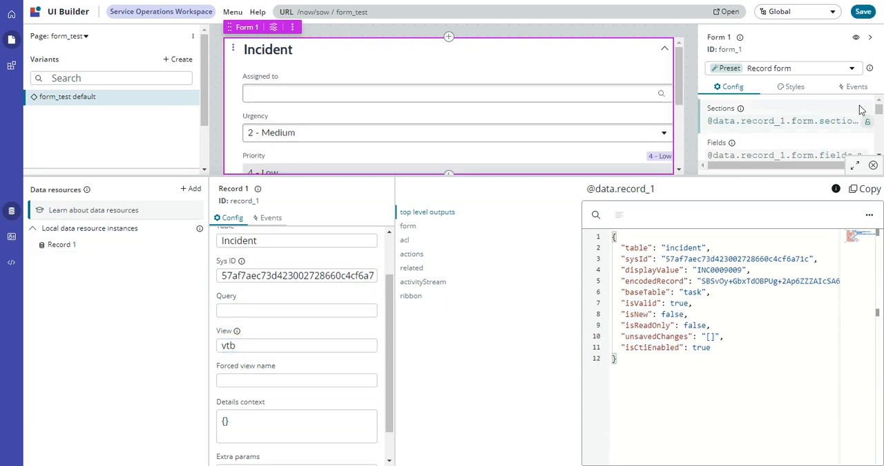
click(863, 11)
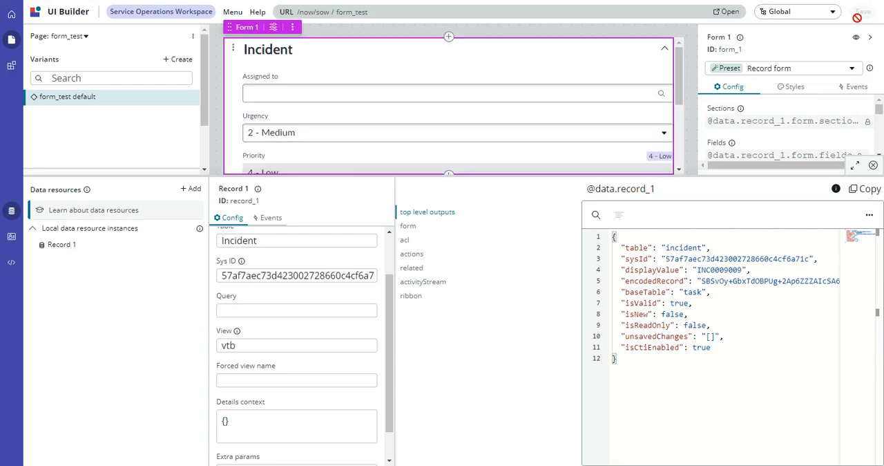
click(873, 165)
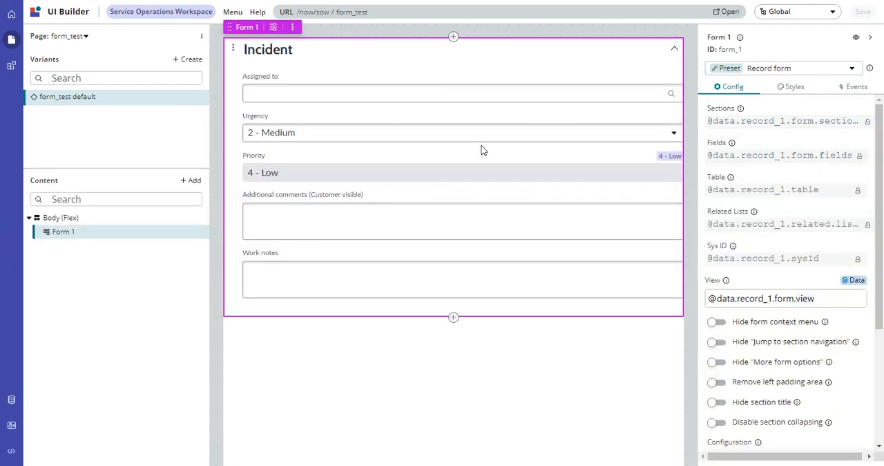